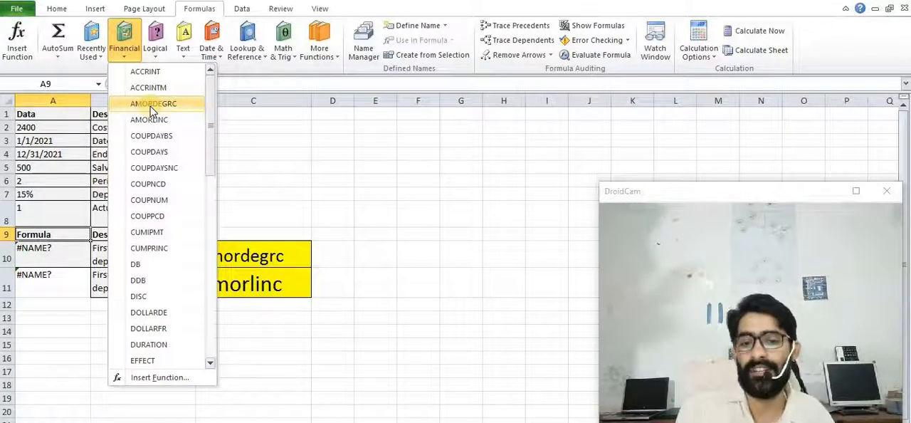
Review the depreciation data rows for cost, date purchased, end of the first period, salvage value and period
{"action": "left_click", "coordinate": [260, 152]}
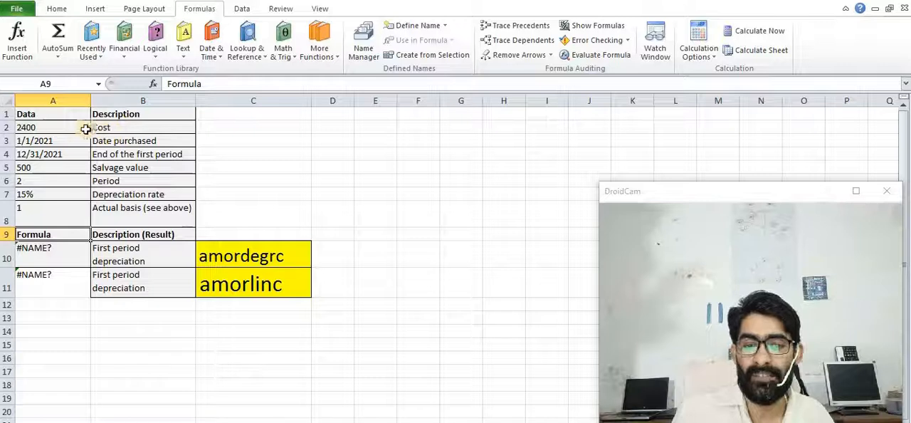
{"action": "left_click", "coordinate": [122, 126]}
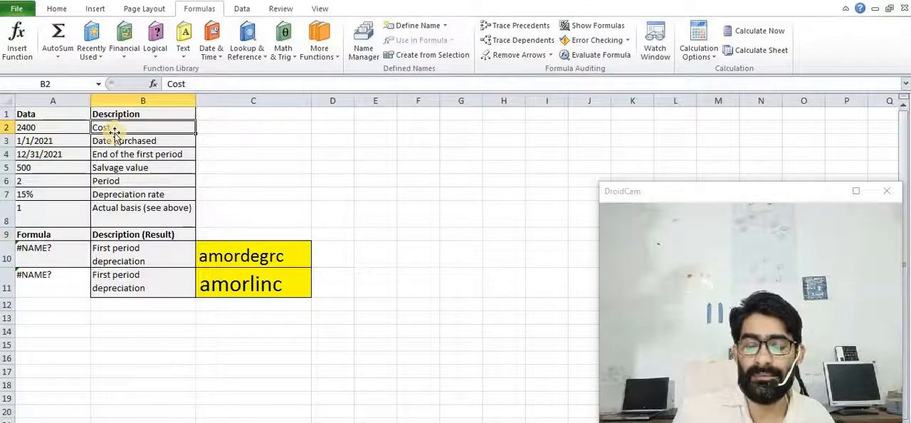
{"action": "left_click", "coordinate": [32, 128]}
{"action": "left_click", "coordinate": [105, 142]}
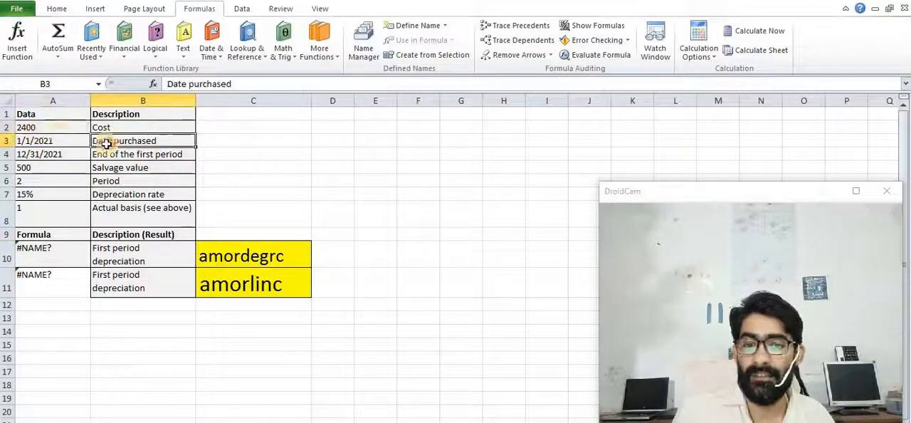
{"action": "left_click", "coordinate": [54, 141]}
{"action": "left_click", "coordinate": [105, 152]}
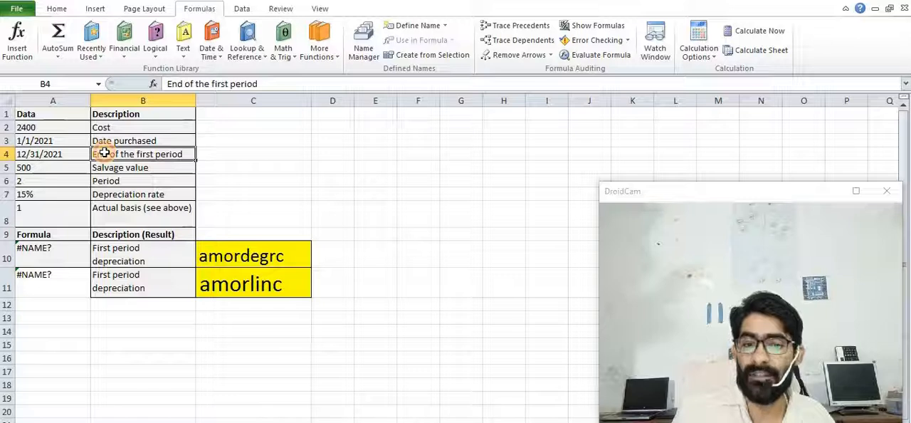
{"action": "left_click", "coordinate": [101, 168]}
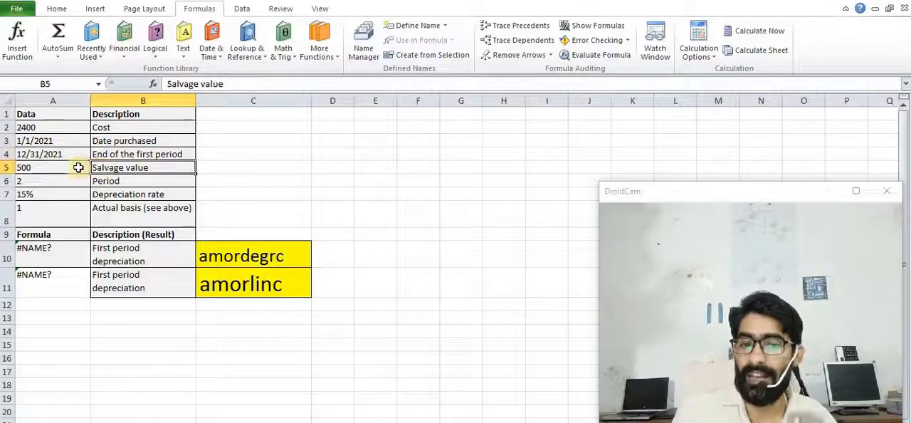
{"action": "left_click", "coordinate": [93, 181]}
Set the period value in cell A6 to 1
{"action": "left_click", "coordinate": [63, 184]}
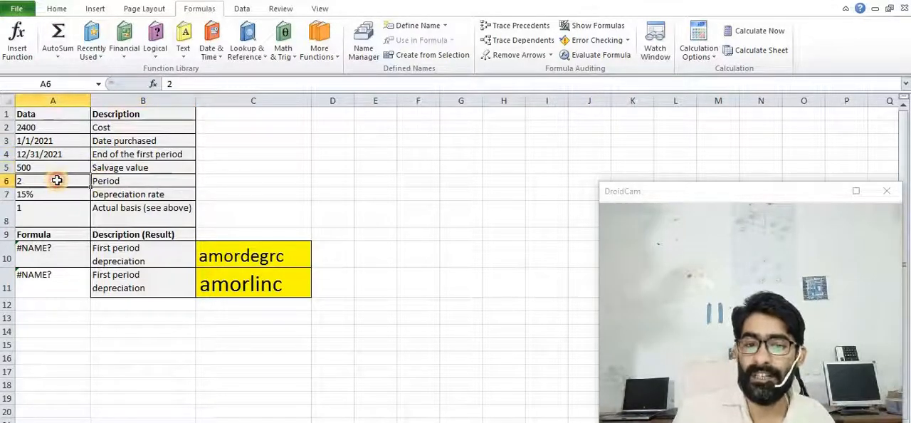
{"action": "double_click", "coordinate": [60, 180]}
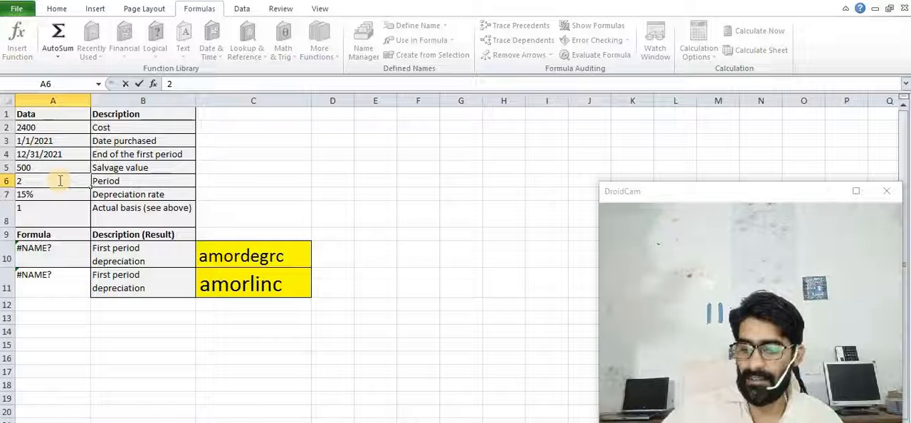
{"action": "key", "text": "BackSpace"}
{"action": "type", "text": "1"}
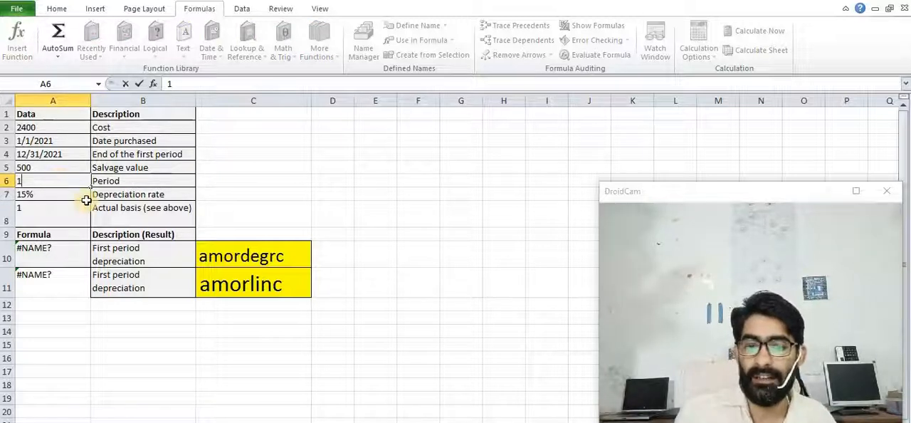
{"action": "key", "text": "Return"}
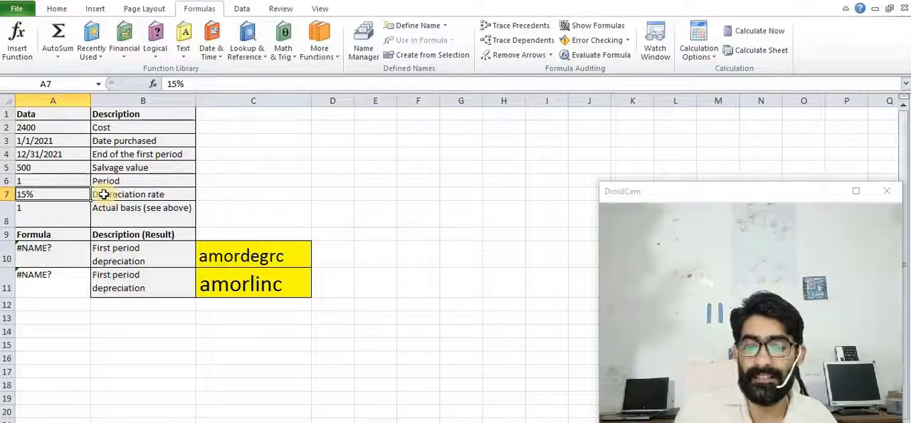
Begin the AMORDEGRC formula in A10 with cost A2, date purchased A3 and first period A4 as arguments
{"action": "left_click", "coordinate": [60, 212]}
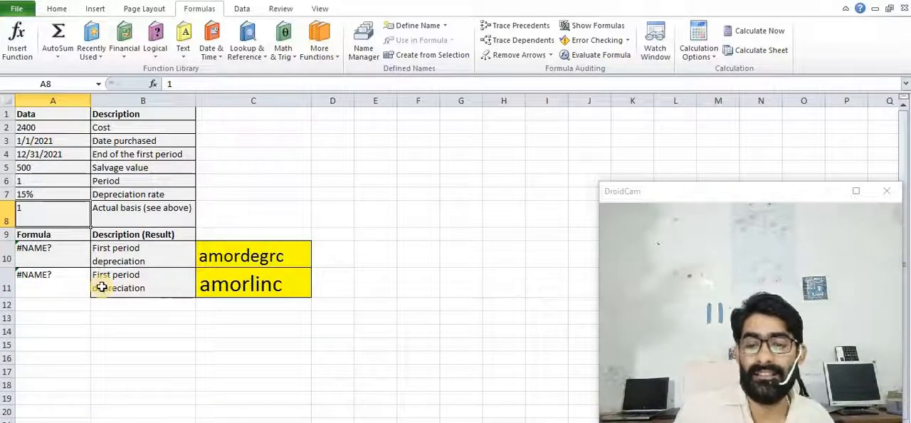
{"action": "double_click", "coordinate": [51, 254]}
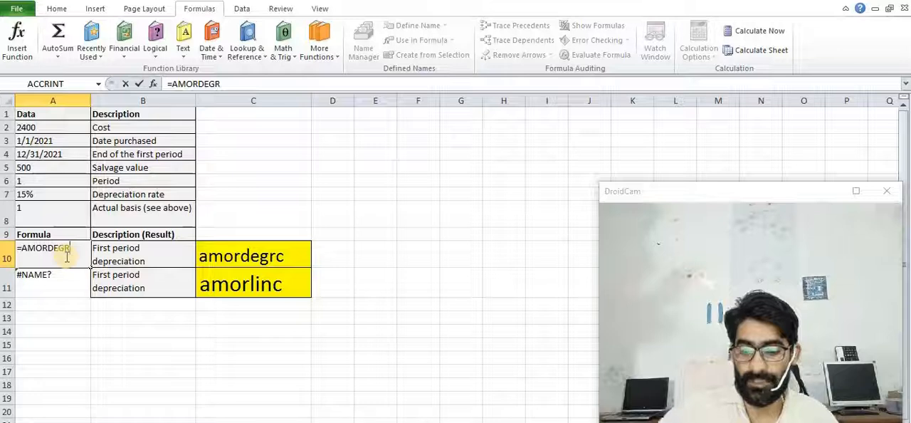
{"action": "type", "text": "c"}
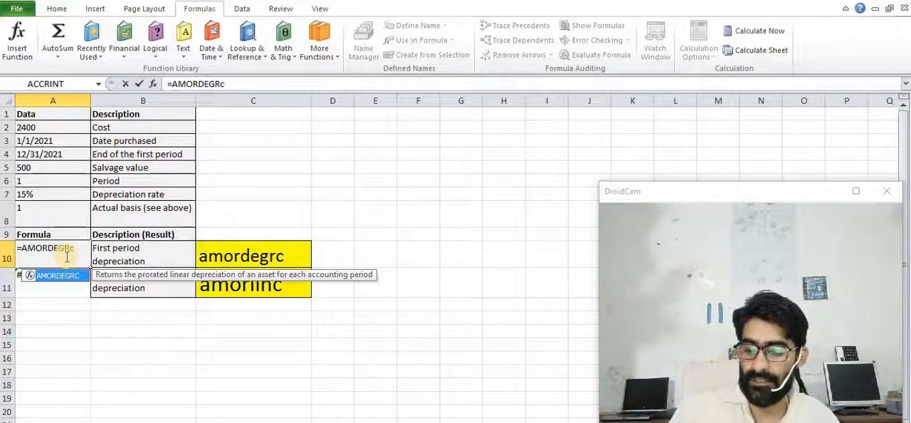
{"action": "type", "text": "("}
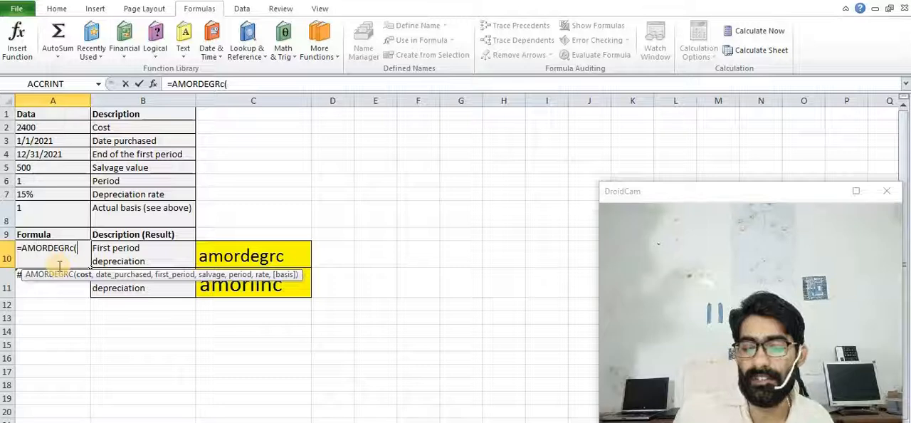
{"action": "left_click", "coordinate": [44, 129]}
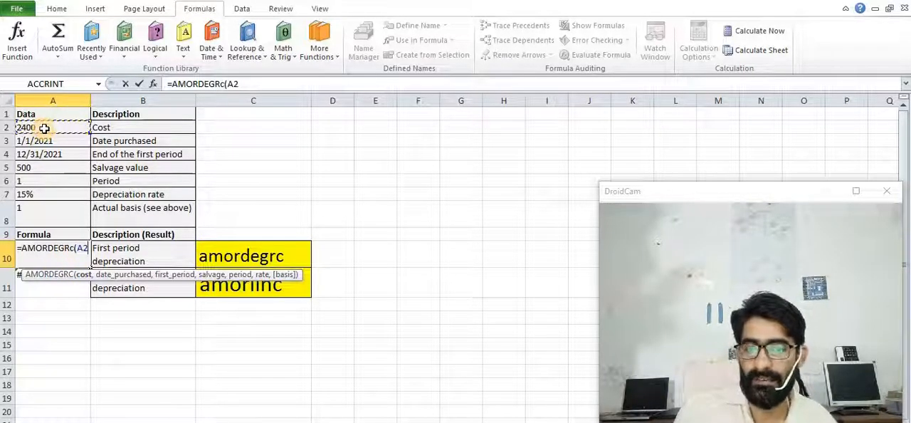
{"action": "type", "text": ","}
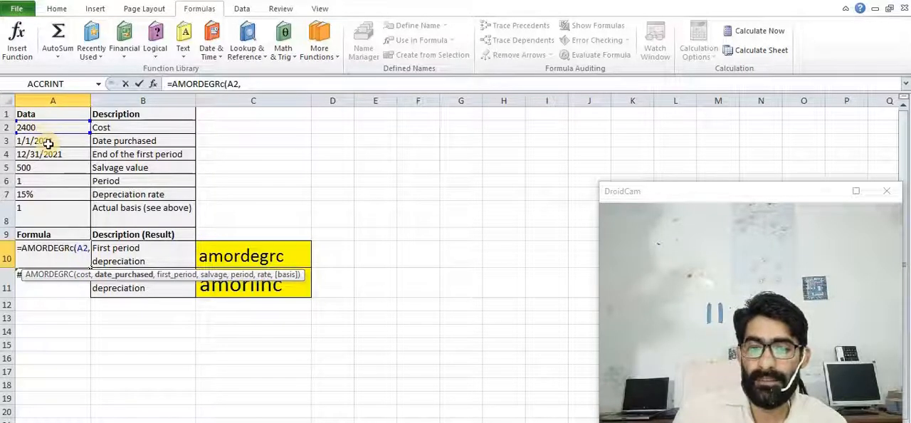
{"action": "left_click", "coordinate": [48, 144]}
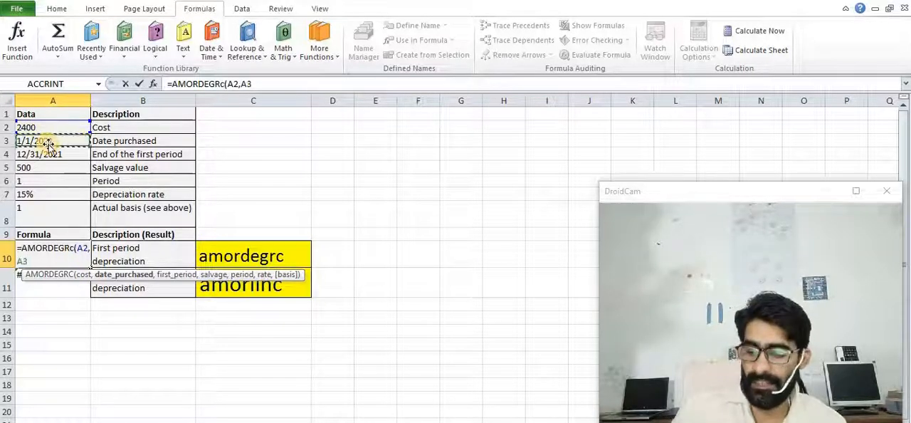
{"action": "type", "text": ","}
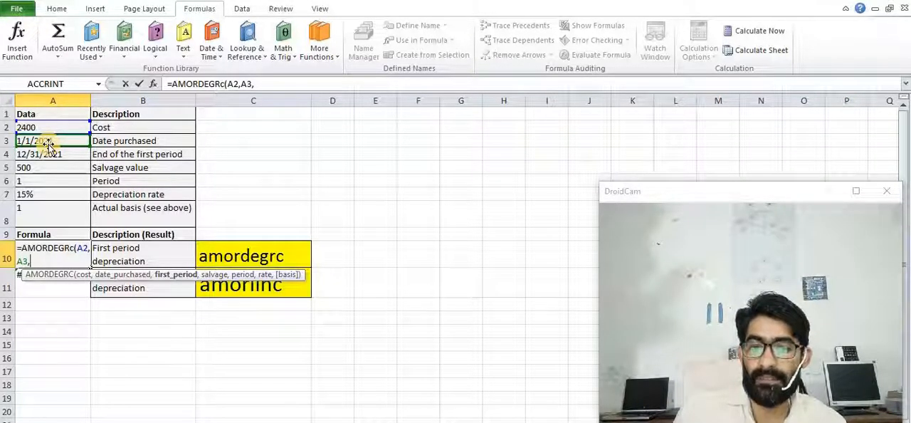
{"action": "left_click", "coordinate": [48, 155]}
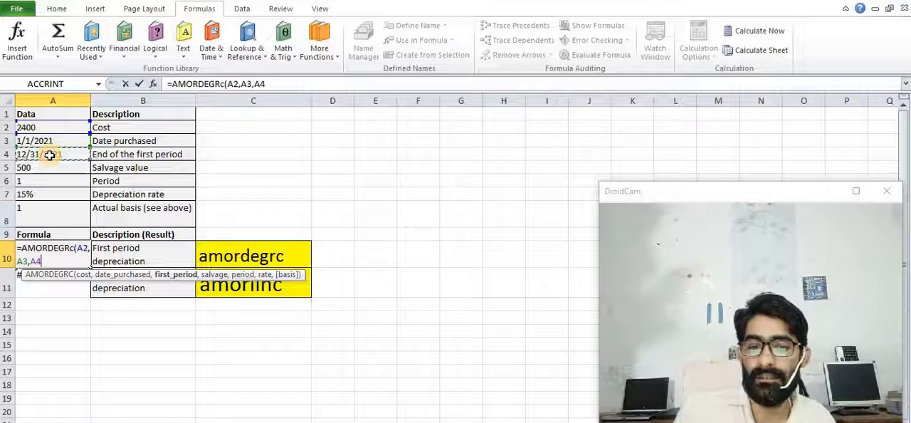
{"action": "type", "text": ","}
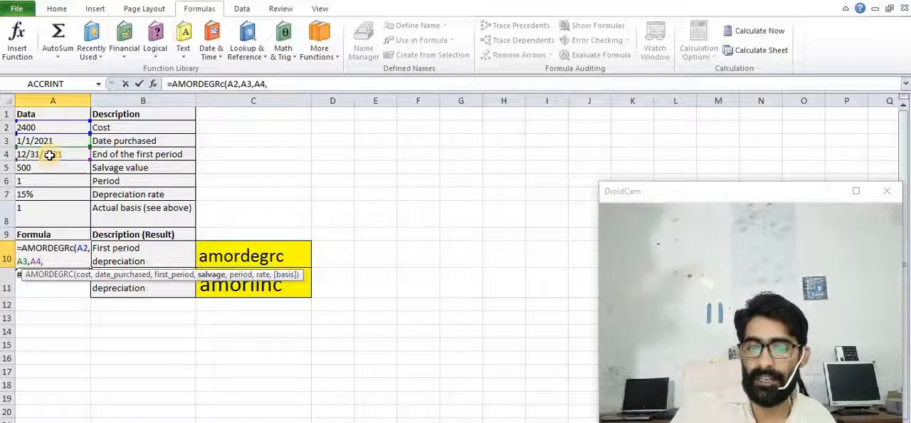
Complete the AMORDEGRC formula in A10 with salvage A5, period A6, rate A7 and basis A8, and enter it
{"action": "left_click", "coordinate": [50, 167]}
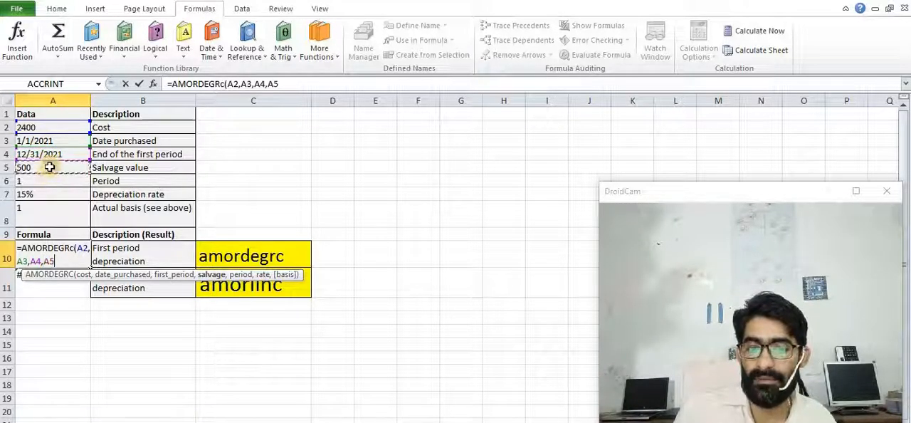
{"action": "type", "text": ","}
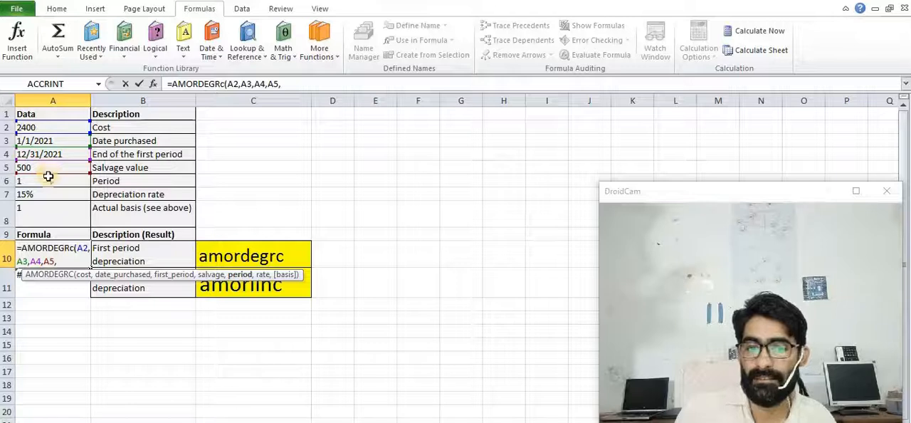
{"action": "left_click", "coordinate": [45, 181]}
{"action": "type", "text": ","}
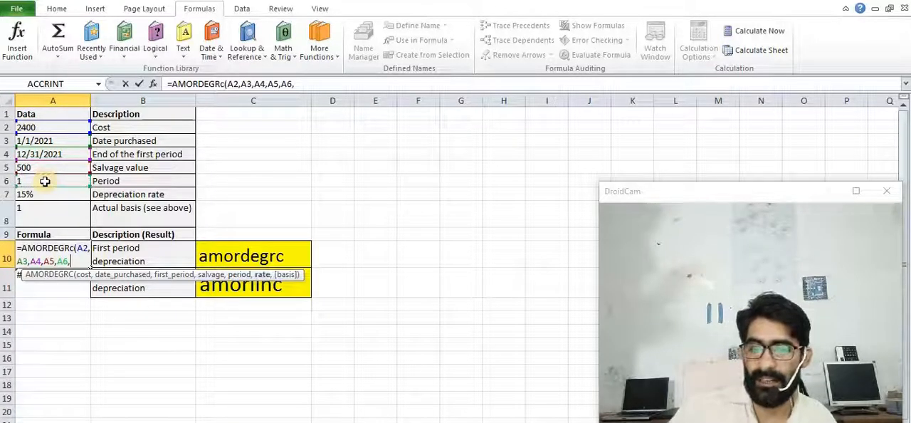
{"action": "left_click", "coordinate": [47, 197]}
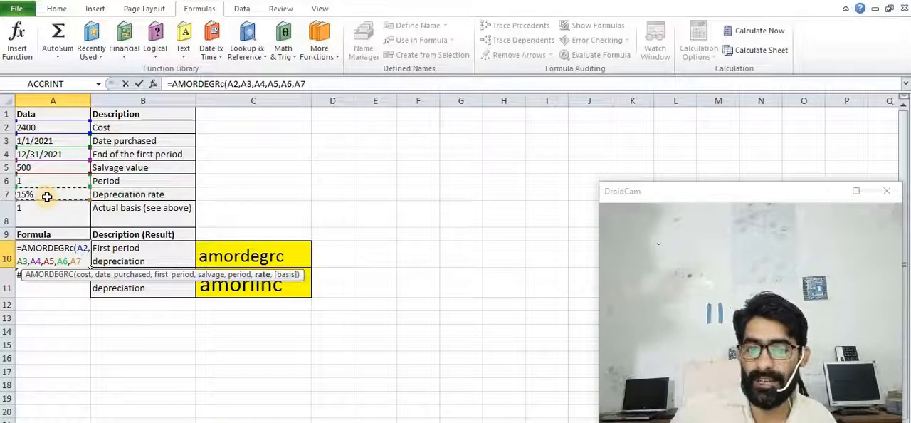
{"action": "type", "text": ","}
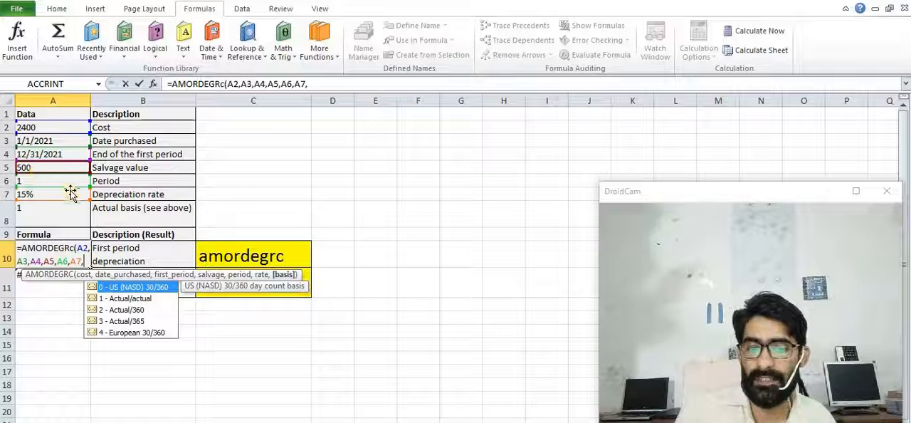
{"action": "left_click", "coordinate": [34, 211]}
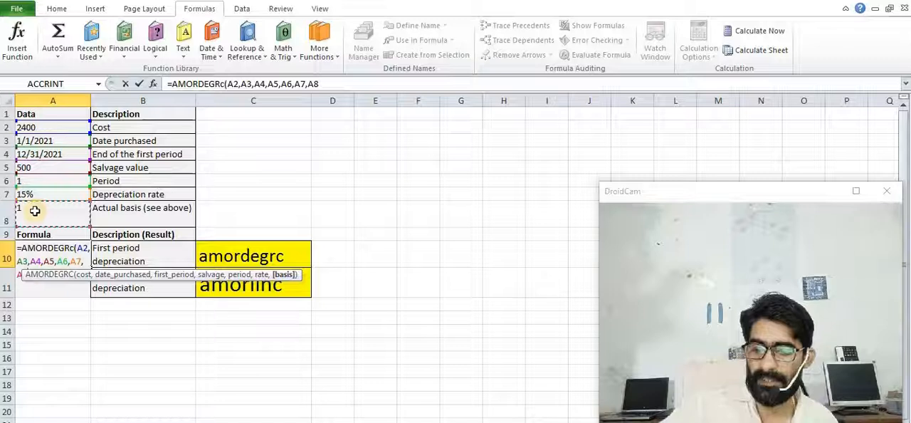
{"action": "type", "text": ")"}
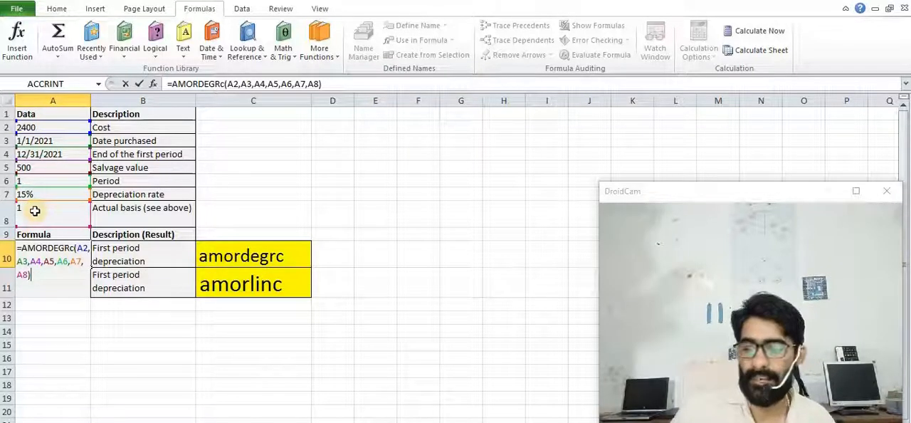
{"action": "key", "text": "Return"}
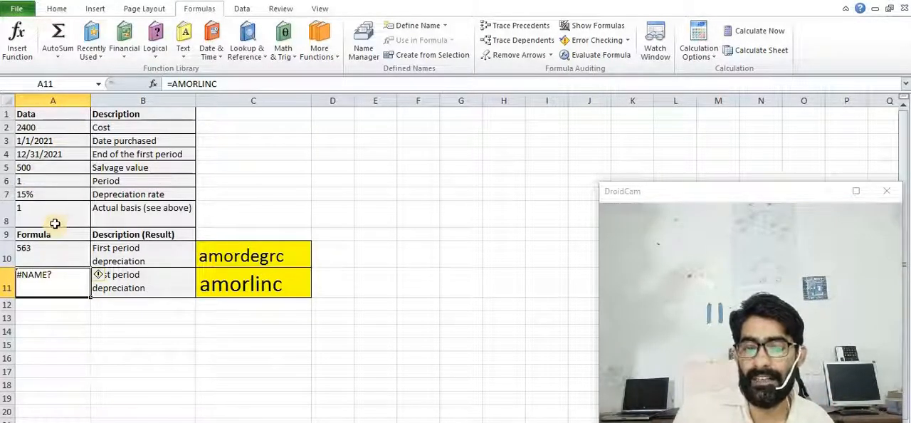
Begin the AMORLINC formula in A11 with cost A2, date purchased A3 and first period A4 as arguments
{"action": "double_click", "coordinate": [53, 279]}
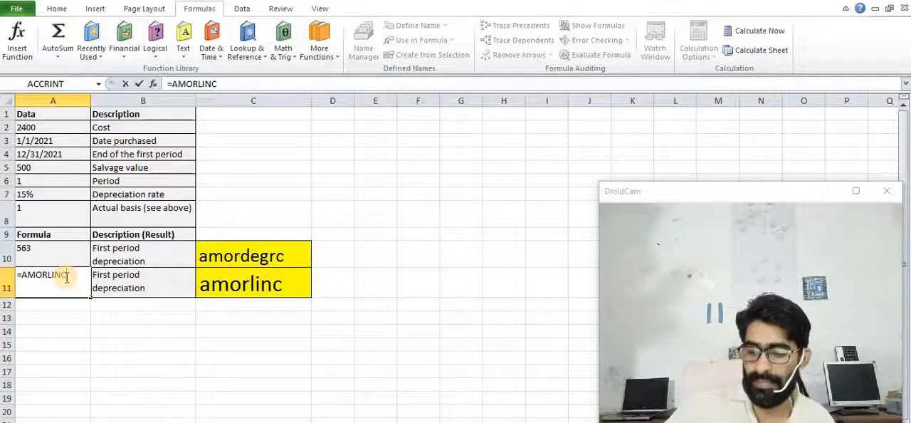
{"action": "type", "text": "("}
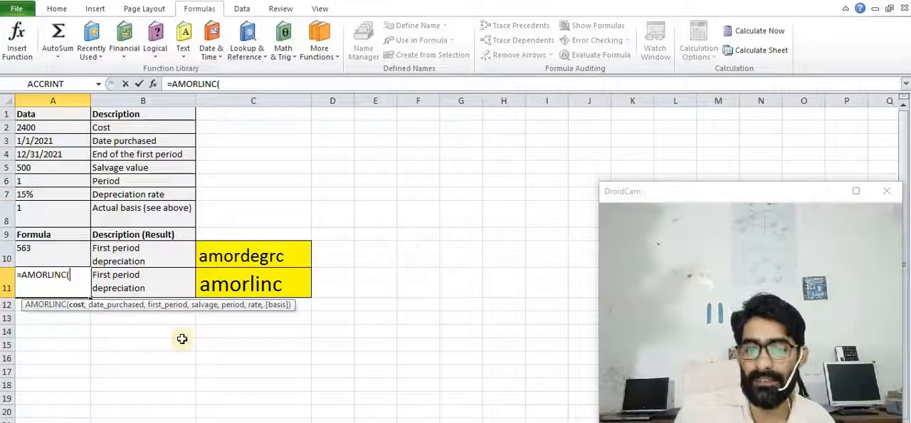
{"action": "left_click", "coordinate": [32, 128]}
{"action": "type", "text": ","}
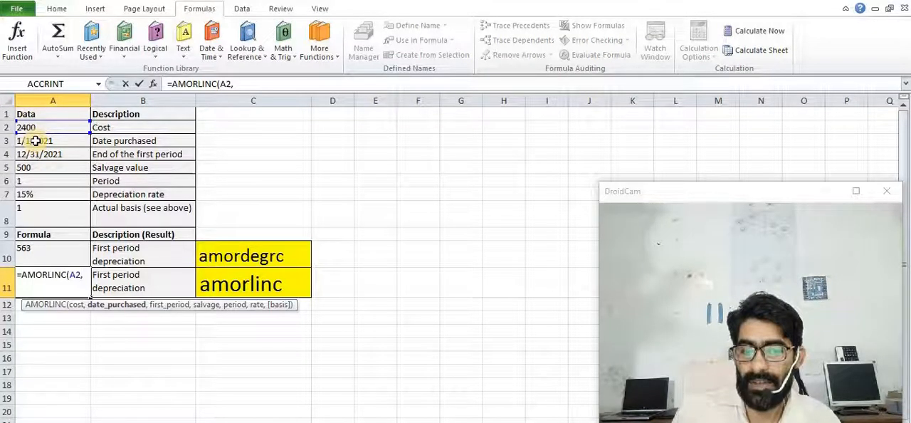
{"action": "left_click", "coordinate": [35, 141]}
{"action": "type", "text": ","}
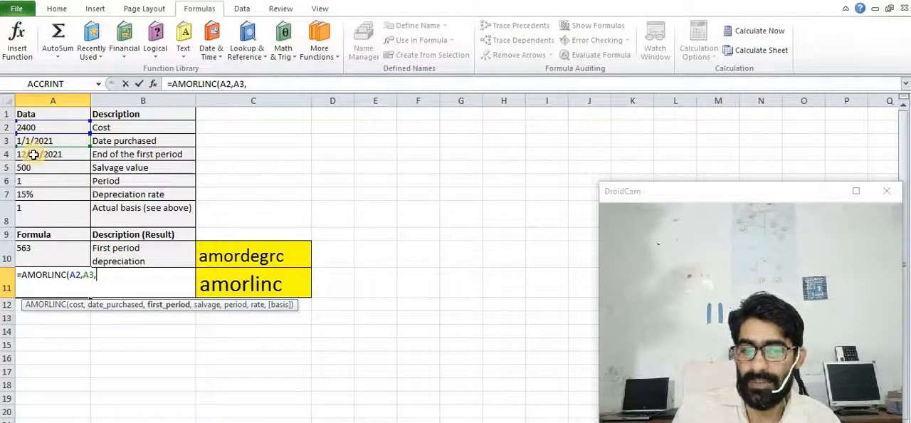
{"action": "left_click", "coordinate": [34, 155]}
{"action": "type", "text": ","}
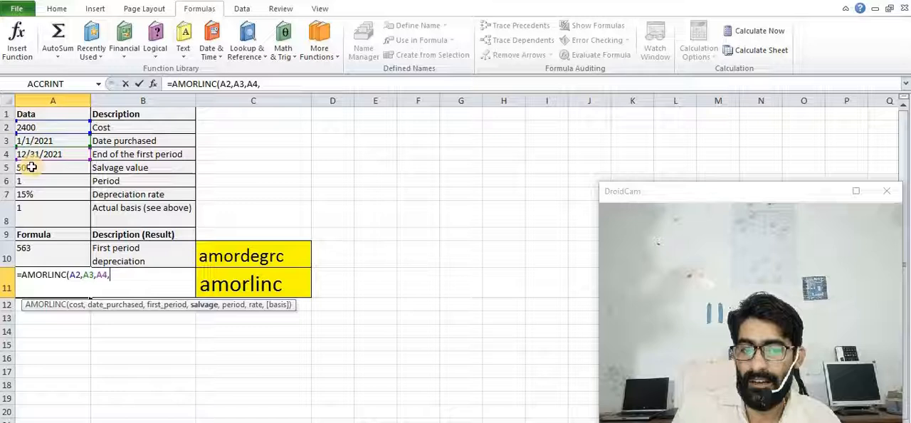
Complete the AMORLINC formula in A11 with salvage A5, period A6, rate A7 and basis A8, enter it, and compare it with the AMORDEGRC formula
{"action": "left_click", "coordinate": [31, 166]}
{"action": "type", "text": ","}
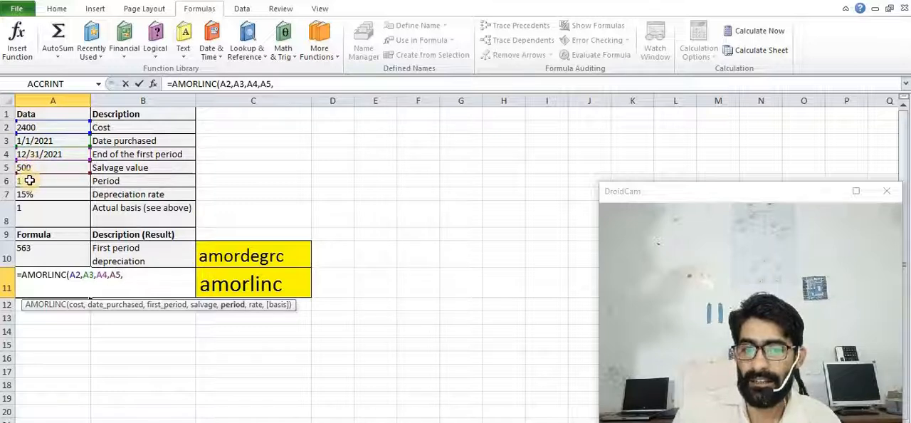
{"action": "left_click", "coordinate": [29, 180]}
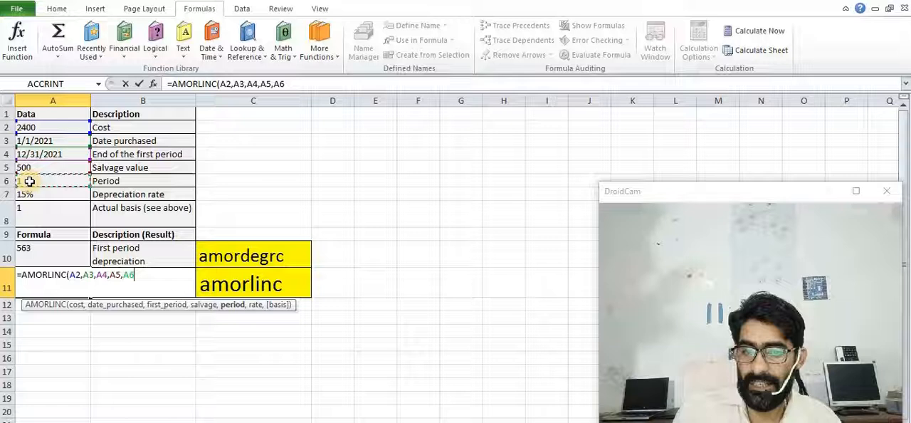
{"action": "type", "text": ","}
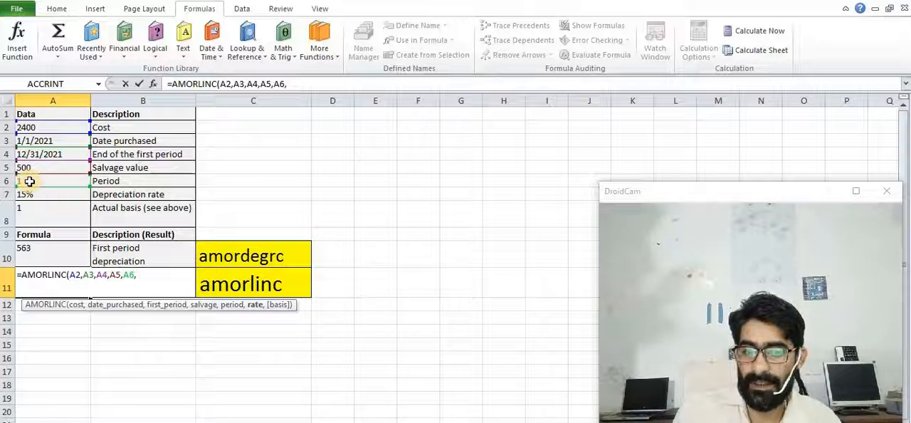
{"action": "left_click", "coordinate": [33, 195]}
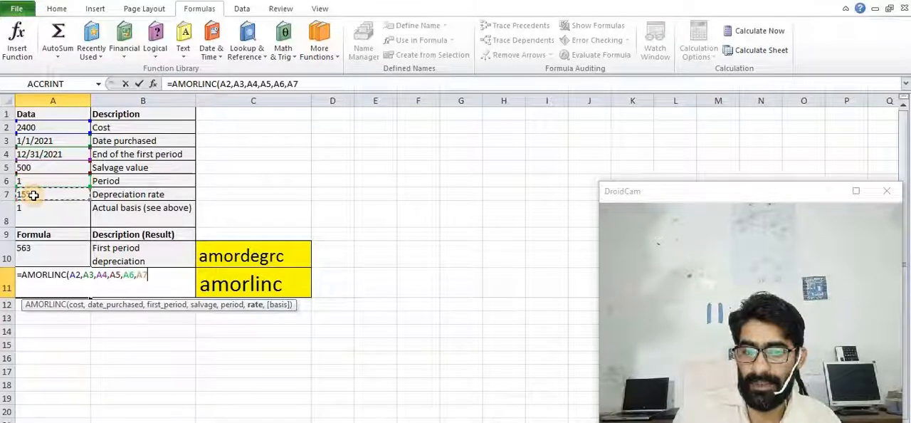
{"action": "type", "text": ","}
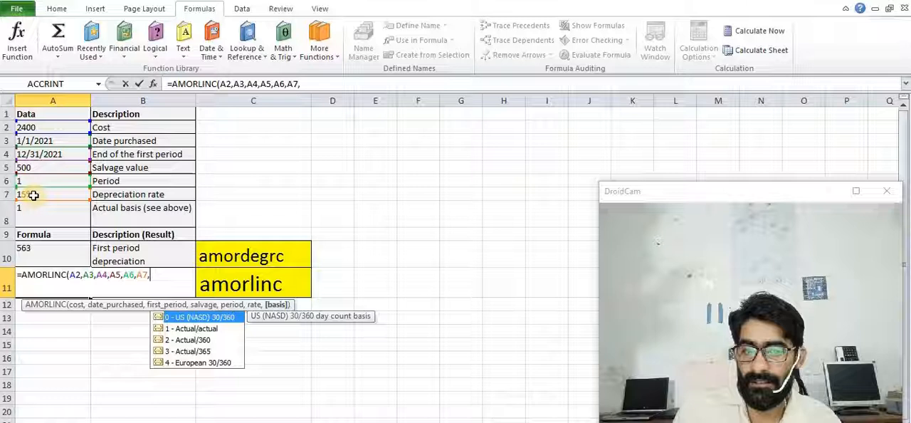
{"action": "left_click", "coordinate": [33, 213]}
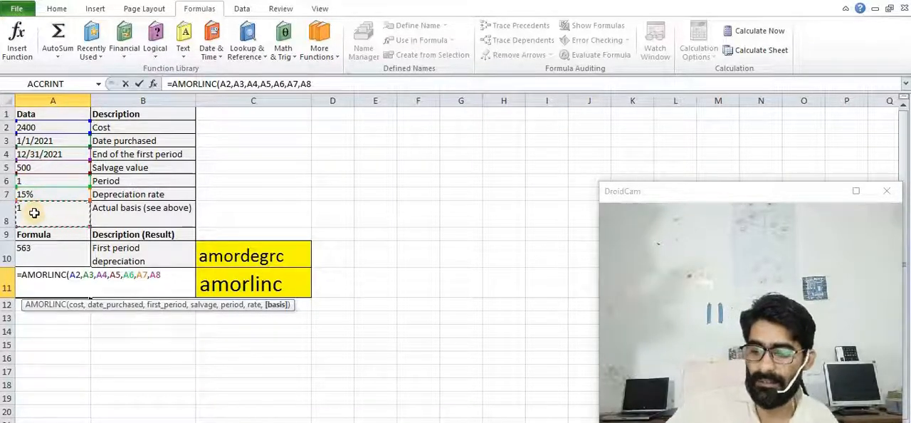
{"action": "type", "text": ")"}
{"action": "key", "text": "Return"}
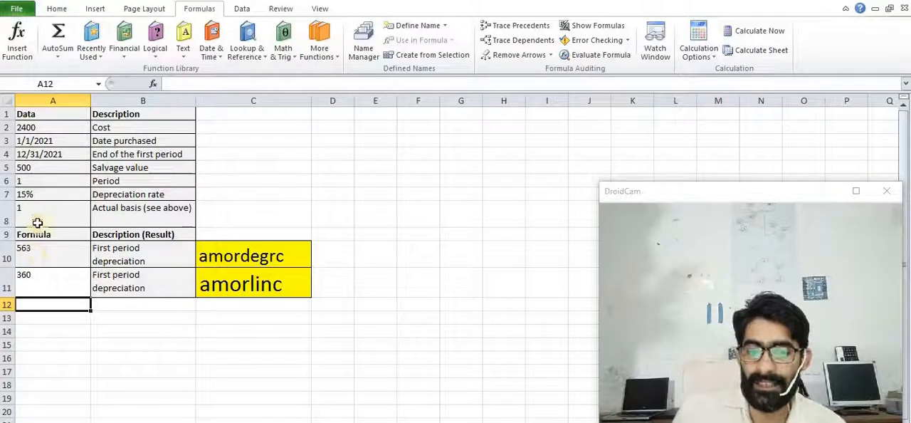
{"action": "left_click", "coordinate": [32, 274]}
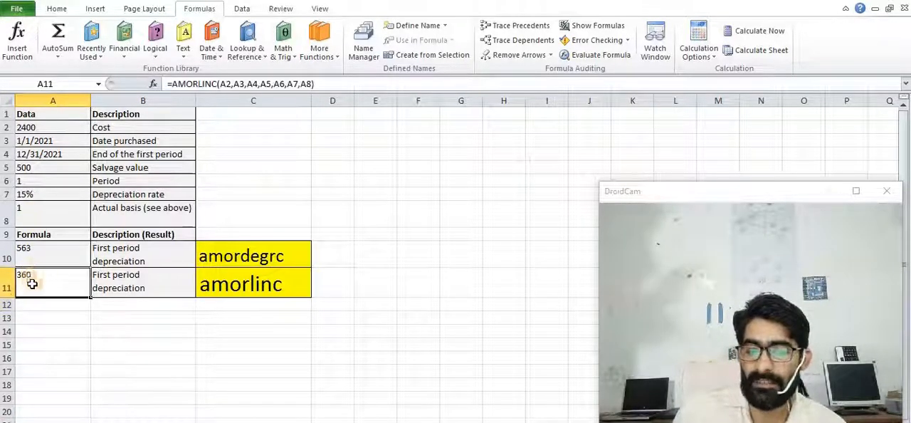
{"action": "left_click", "coordinate": [32, 250]}
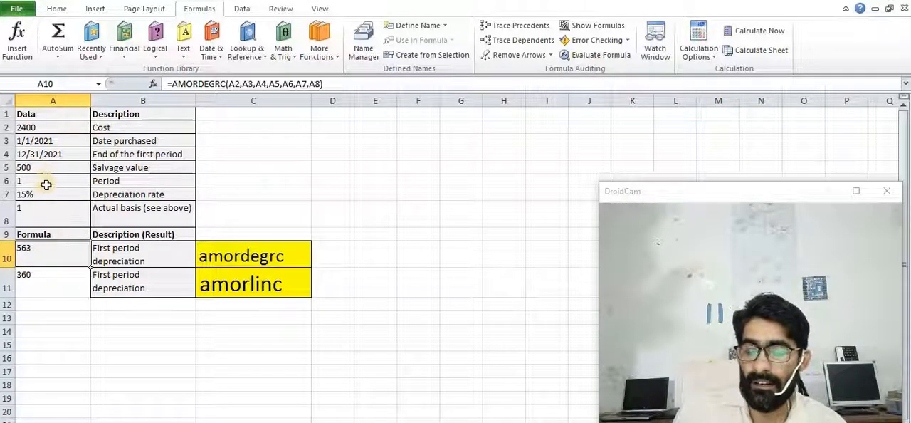
{"action": "left_click", "coordinate": [34, 277]}
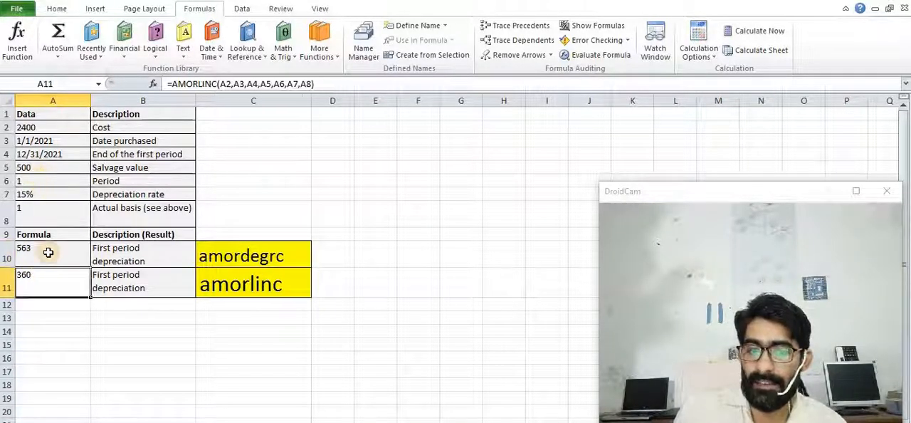
Try period values 2 and 3 in cell A6 to compare how the AMORDEGRC and AMORLINC results respond
{"action": "left_click", "coordinate": [32, 183]}
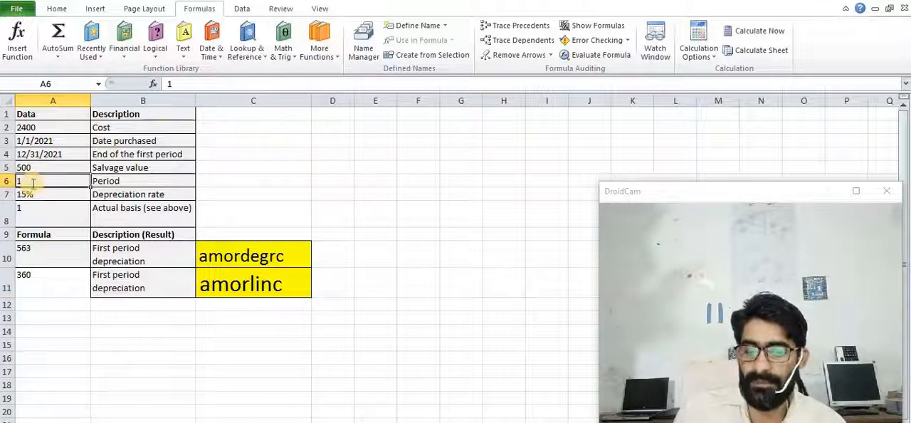
{"action": "type", "text": "2"}
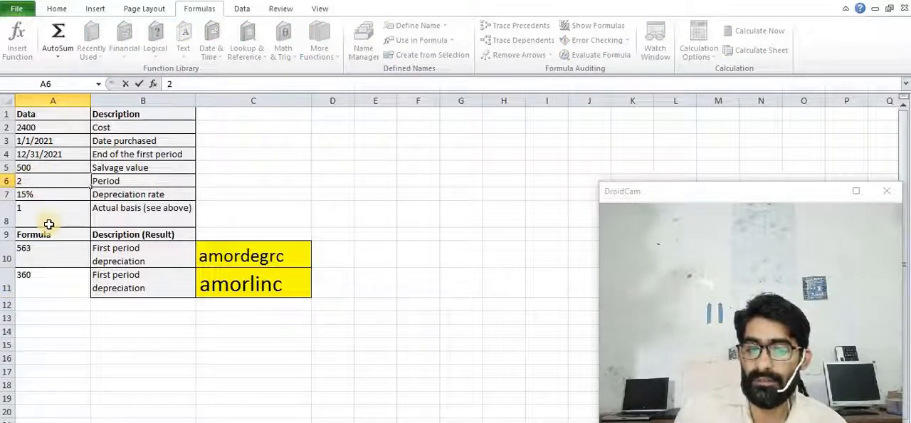
{"action": "left_click", "coordinate": [47, 226]}
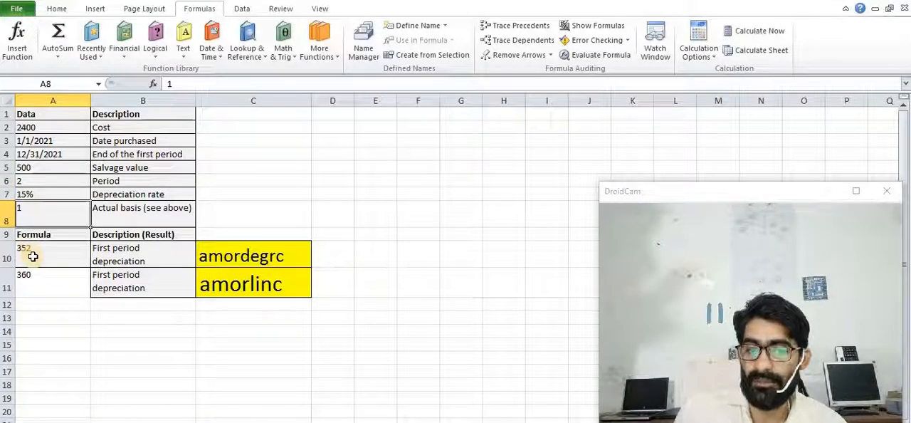
{"action": "left_click", "coordinate": [28, 184]}
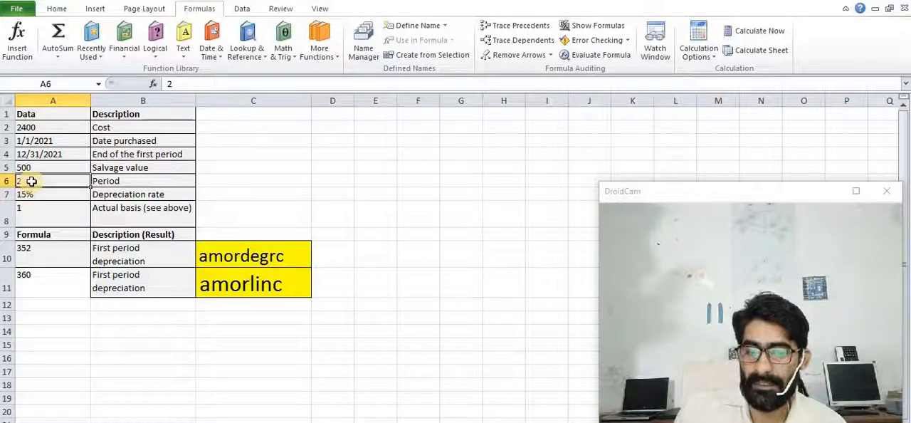
{"action": "type", "text": "3"}
{"action": "left_click", "coordinate": [47, 232]}
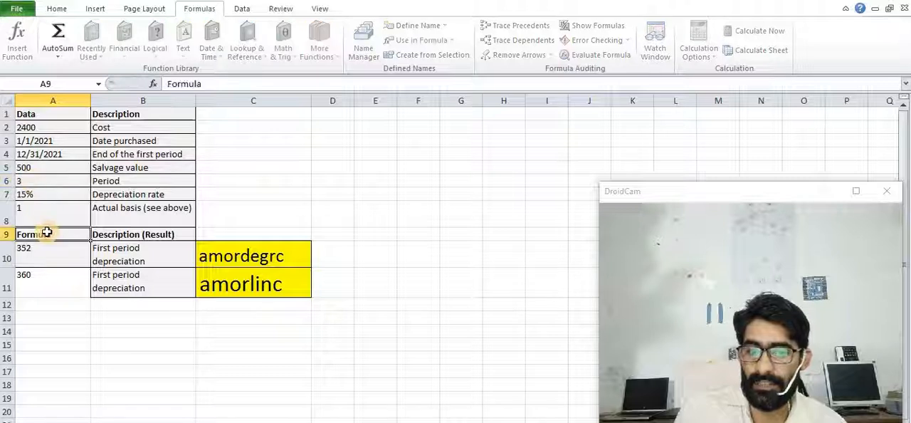
Set the period in cell A6 back to 1 and select the AMORDEGRC result in A10
{"action": "left_click", "coordinate": [33, 182]}
{"action": "type", "text": "1"}
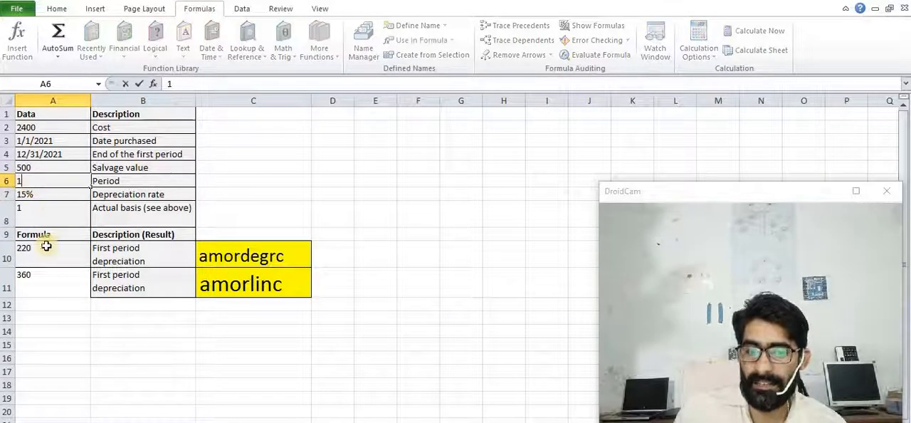
{"action": "left_click", "coordinate": [47, 245]}
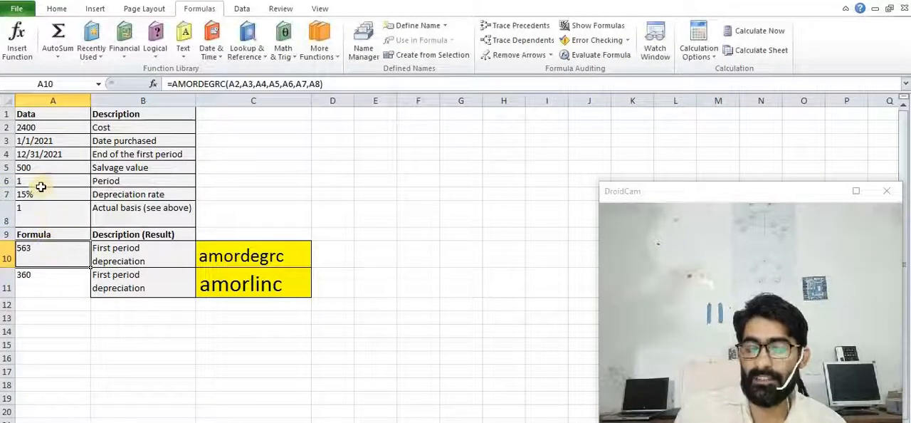